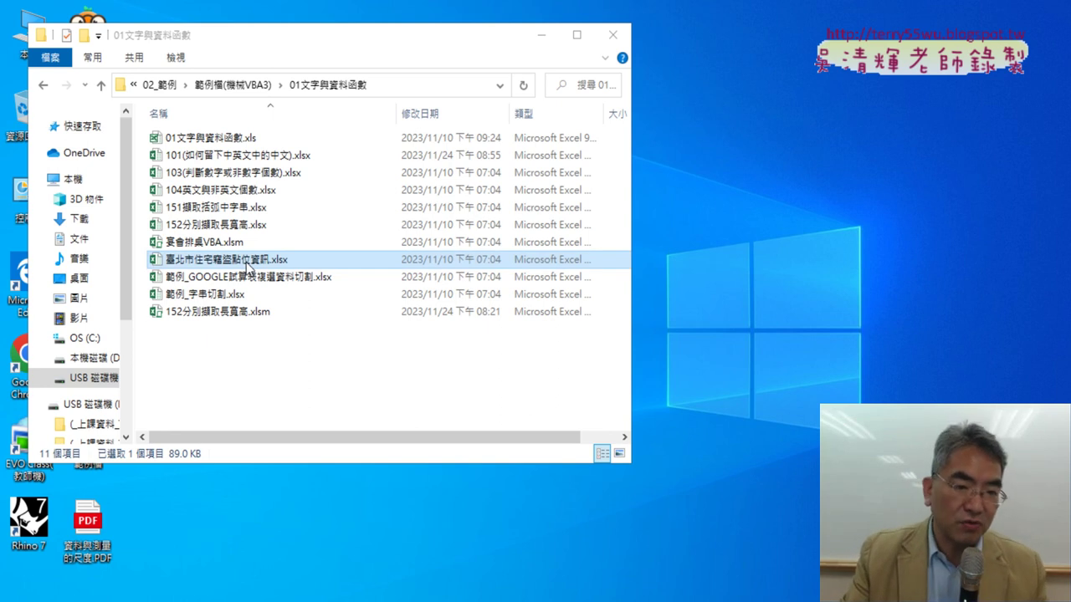
- Open 臺北市住宅竊盜點位資訊.xlsx from File Explorer in Excel
double_click(252, 266)
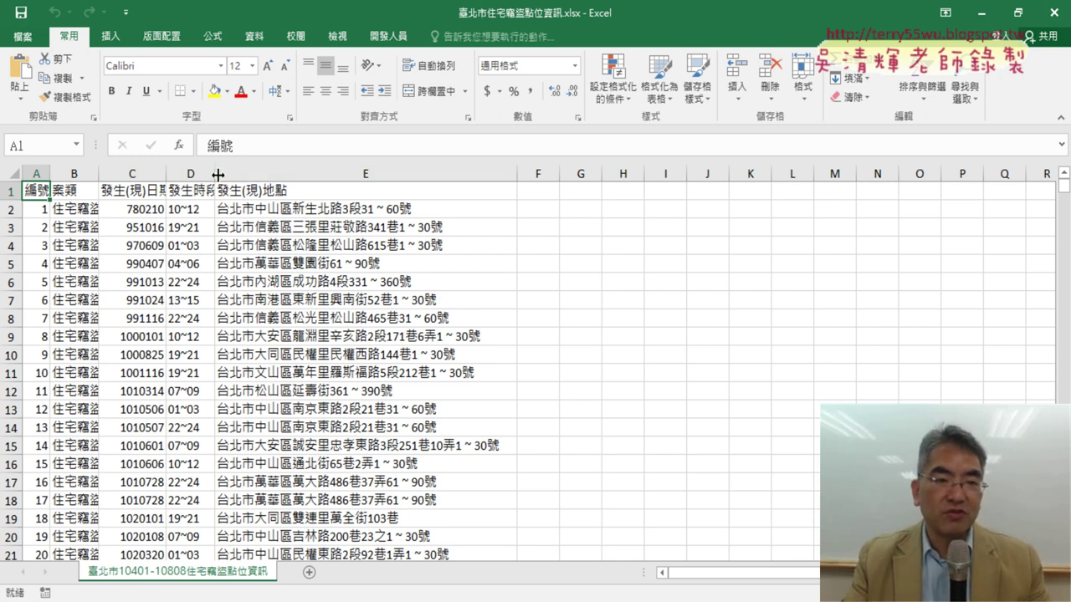
- Widen columns D, B and C so 發生時段, 住宅竊盜 and 發生(現)日期 display fully
left_click_drag(217, 174, 243, 174)
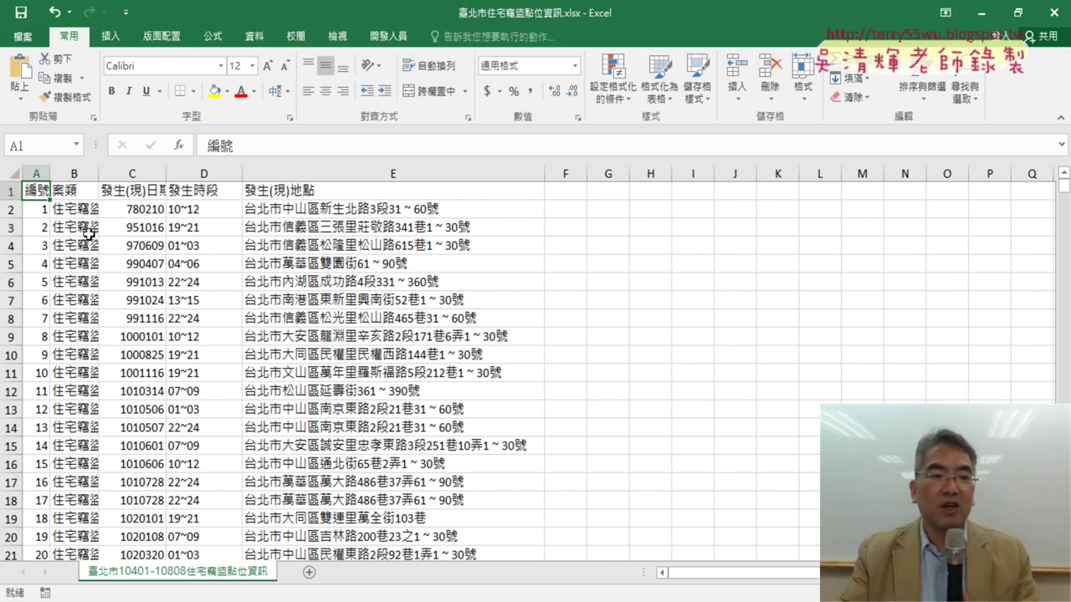
left_click_drag(99, 174, 127, 174)
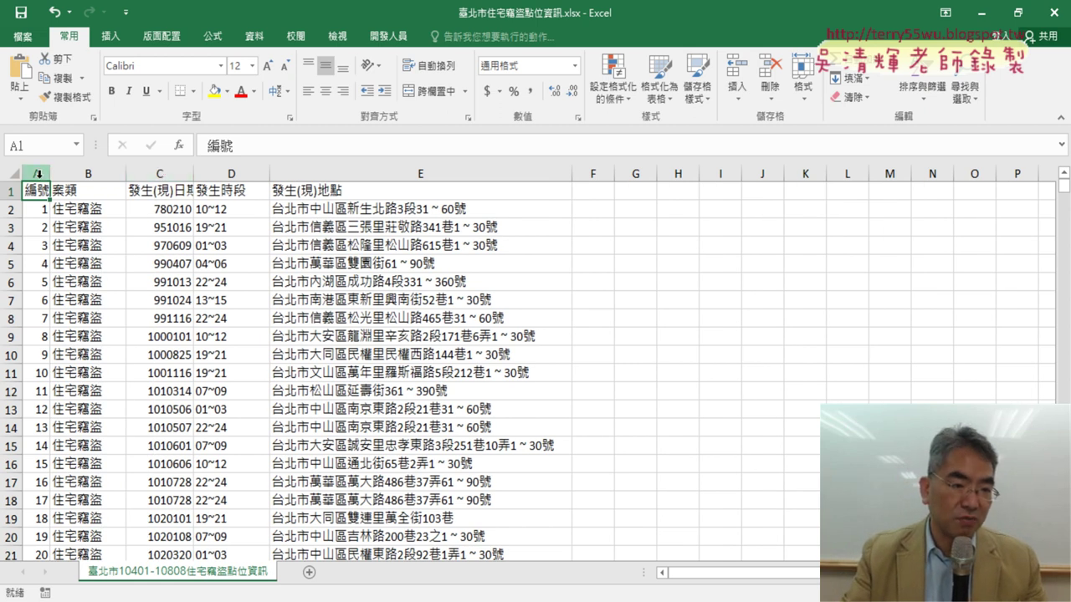
left_click(84, 173)
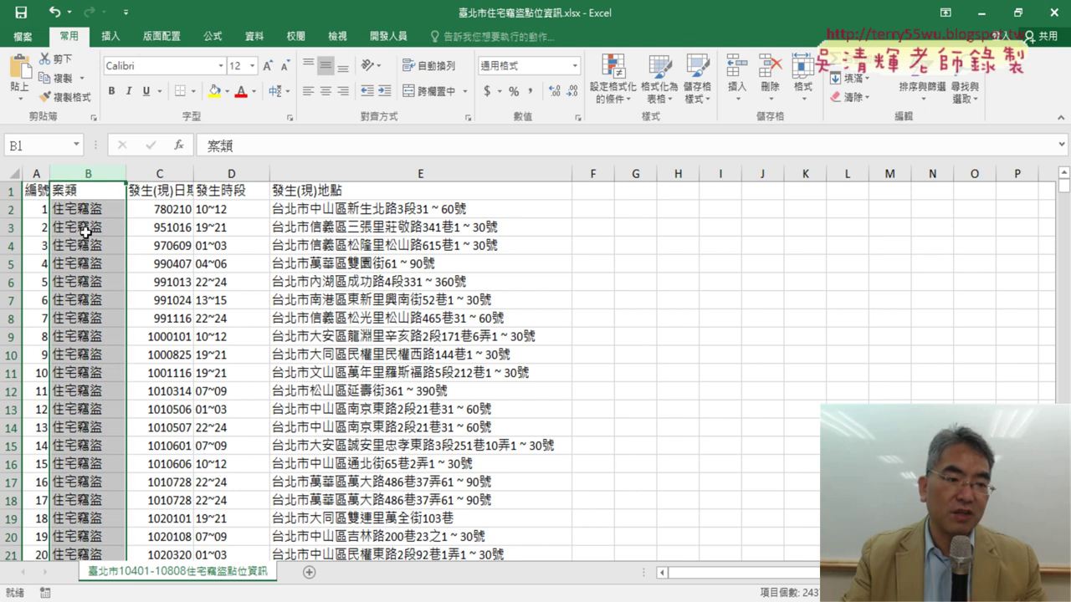
left_click(162, 174)
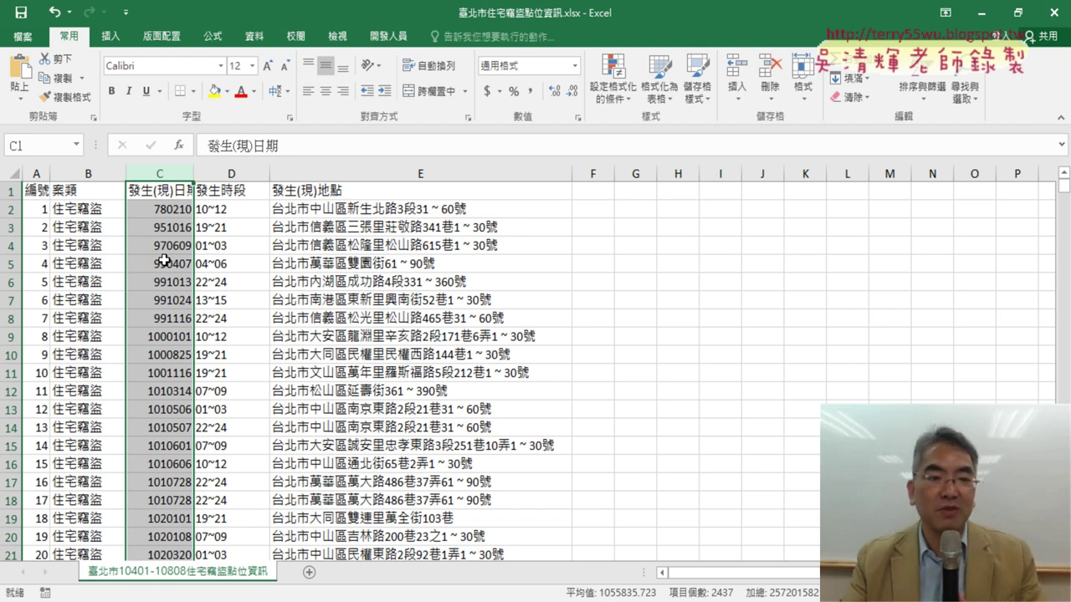
left_click_drag(193, 173, 209, 173)
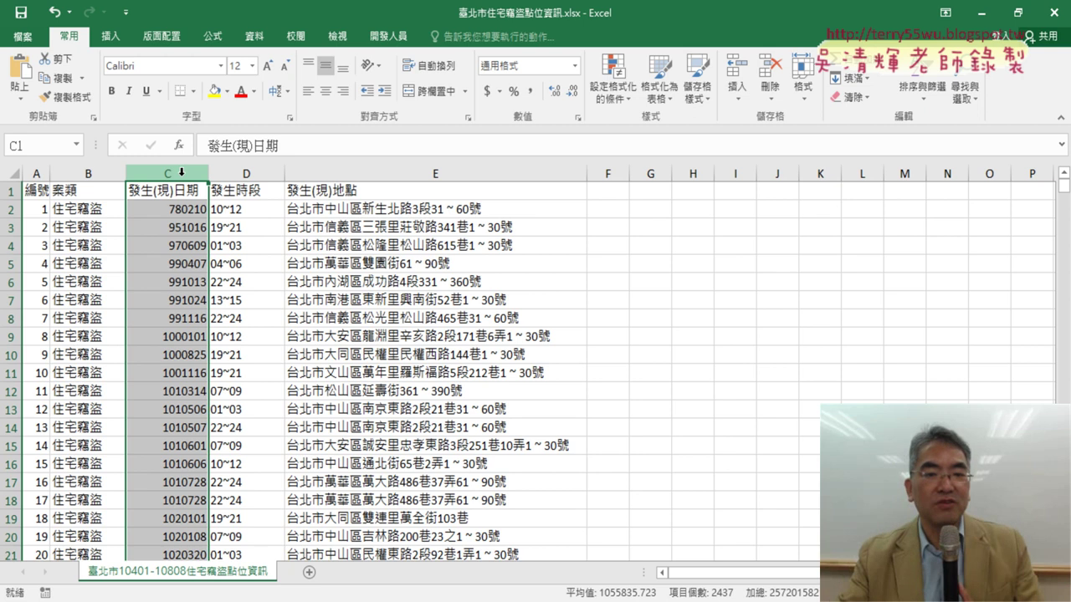
left_click(446, 171)
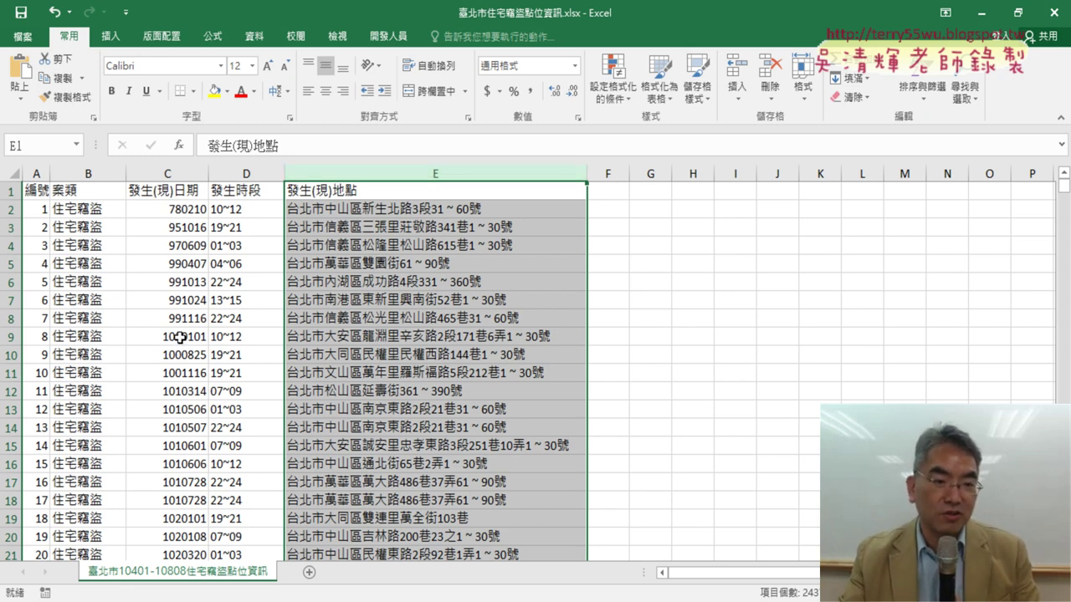
left_click_drag(14, 210, 14, 316)
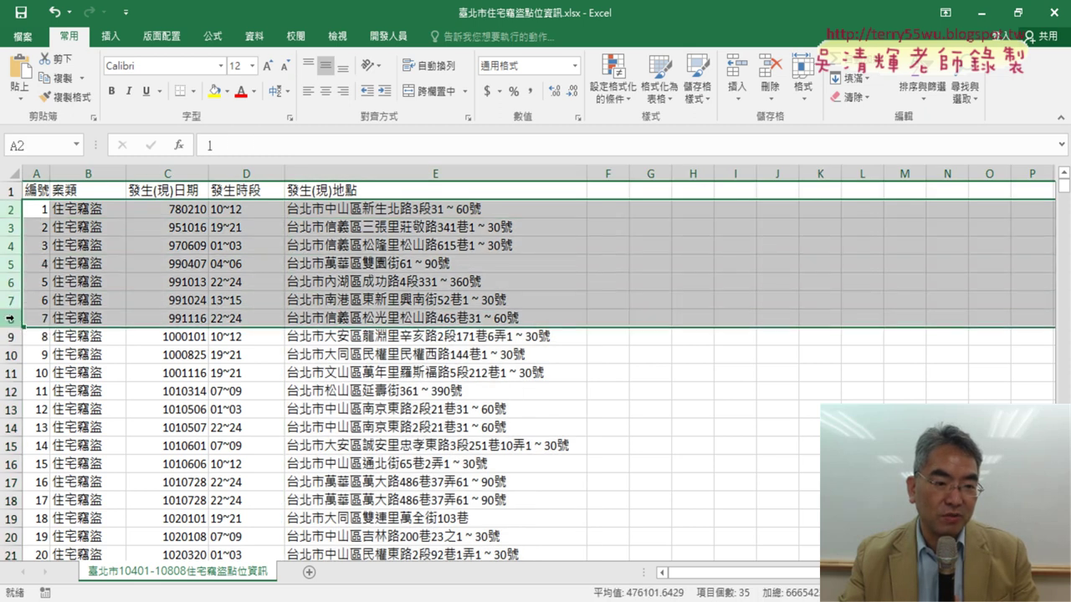
scroll(311, 356, "down", 4)
scroll(312, 356, "down", 2)
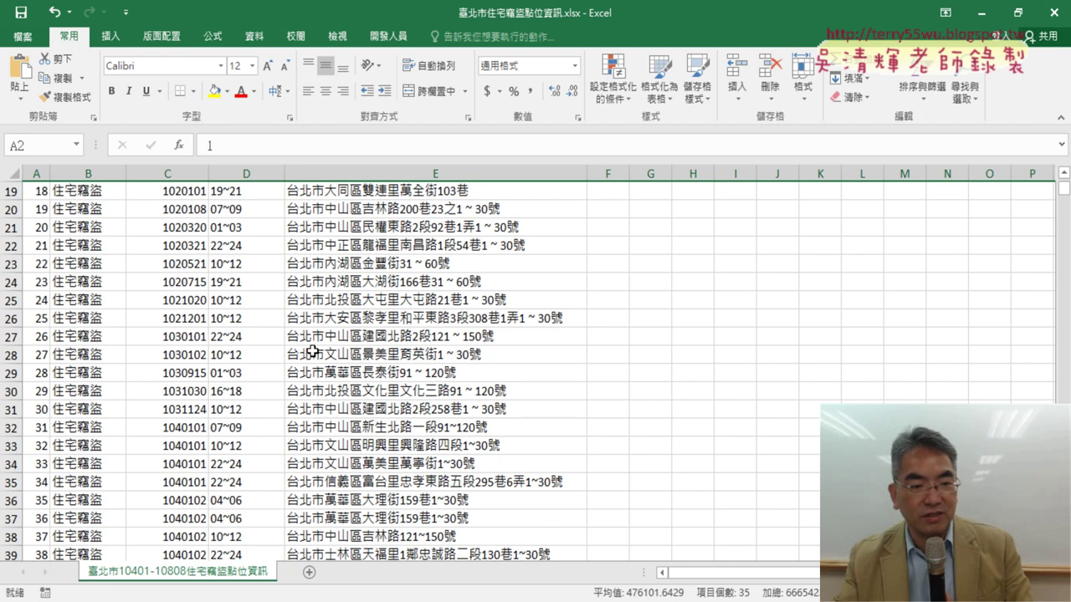
left_click(11, 429)
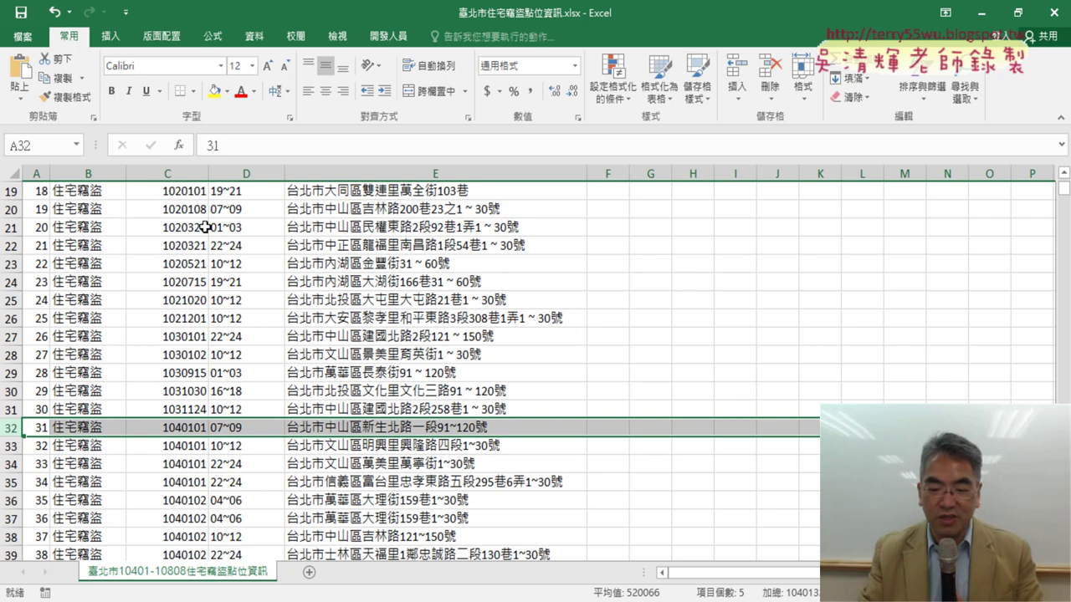
- AutoFit column A at the last row so four-digit record numbers replace ###
key("ctrl+Down")
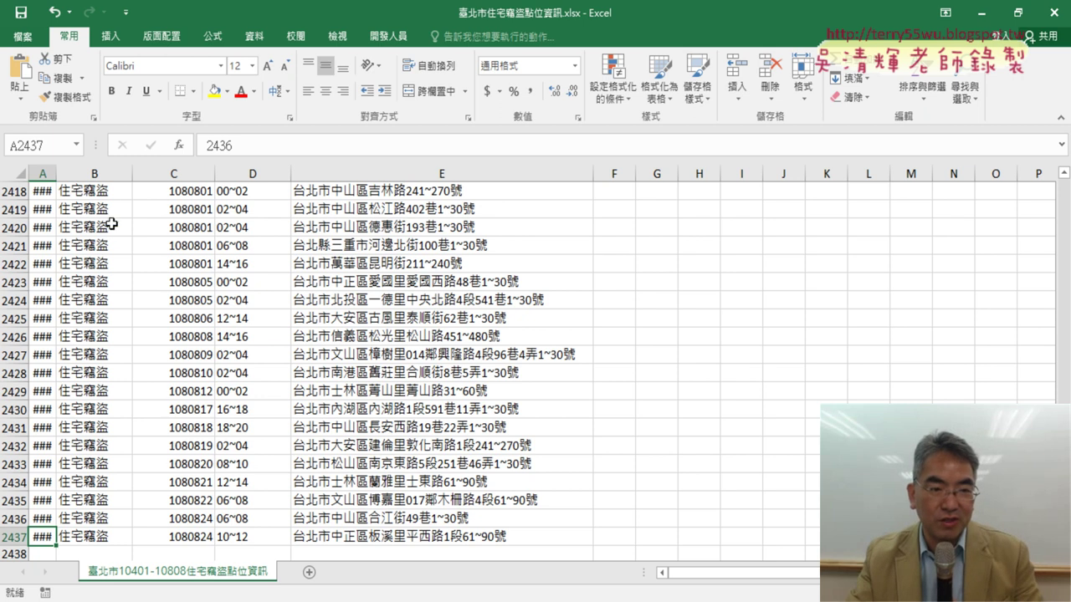
double_click(58, 174)
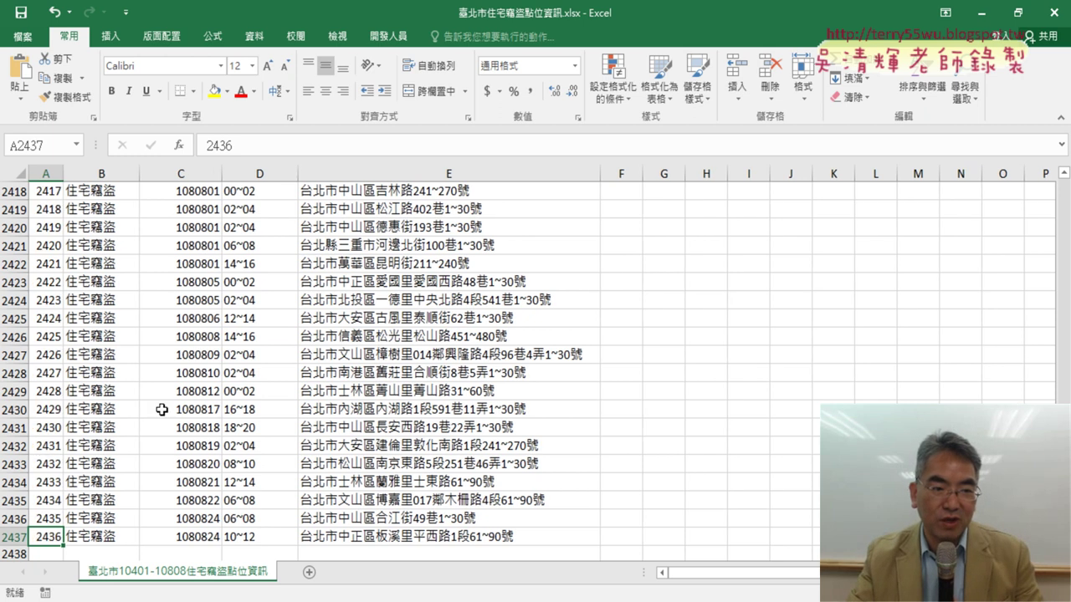
left_click(205, 537)
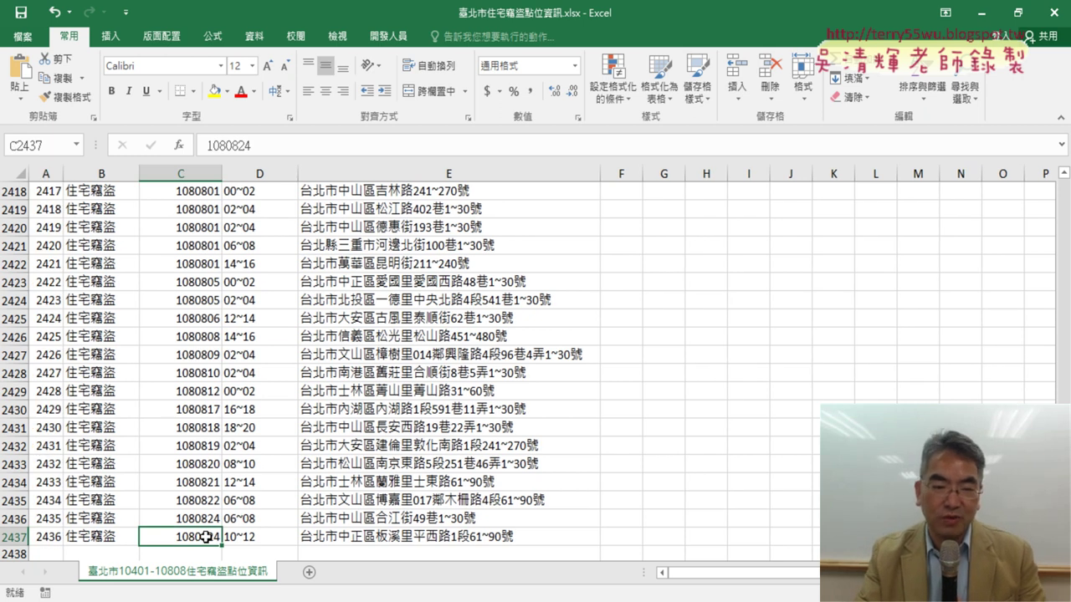
key("ctrl+Up")
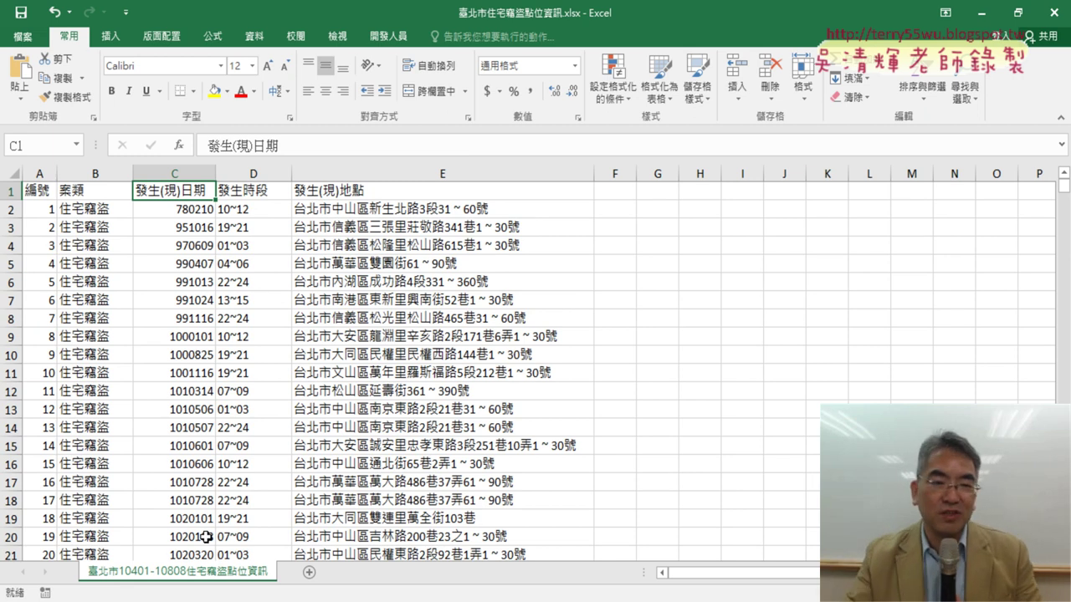
left_click(432, 172)
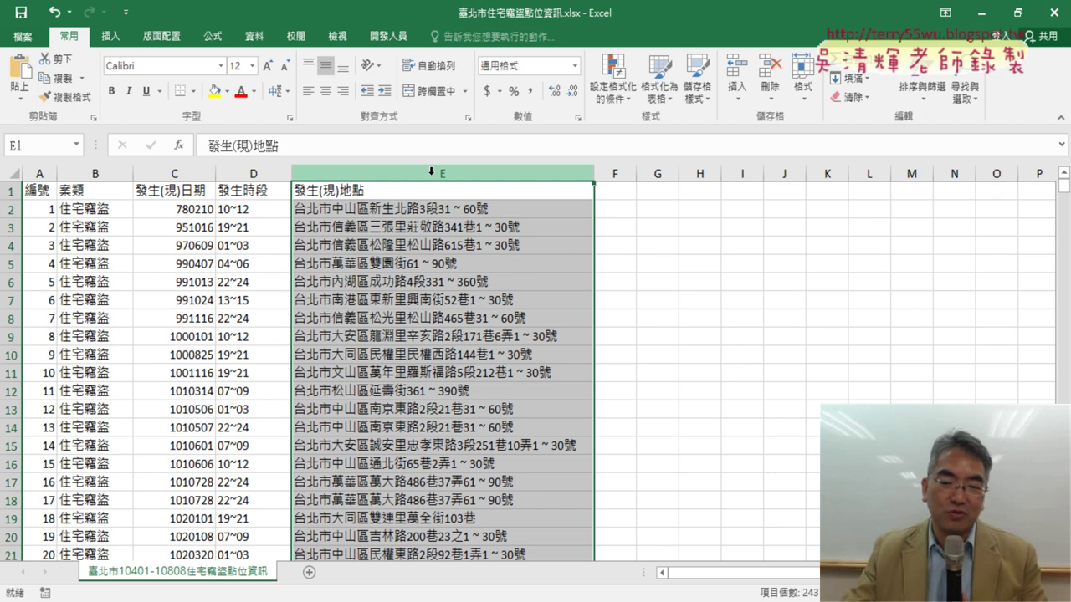
- Switch to the 插入 (Insert) ribbon showing PivotTable, chart and picture commands
left_click(112, 38)
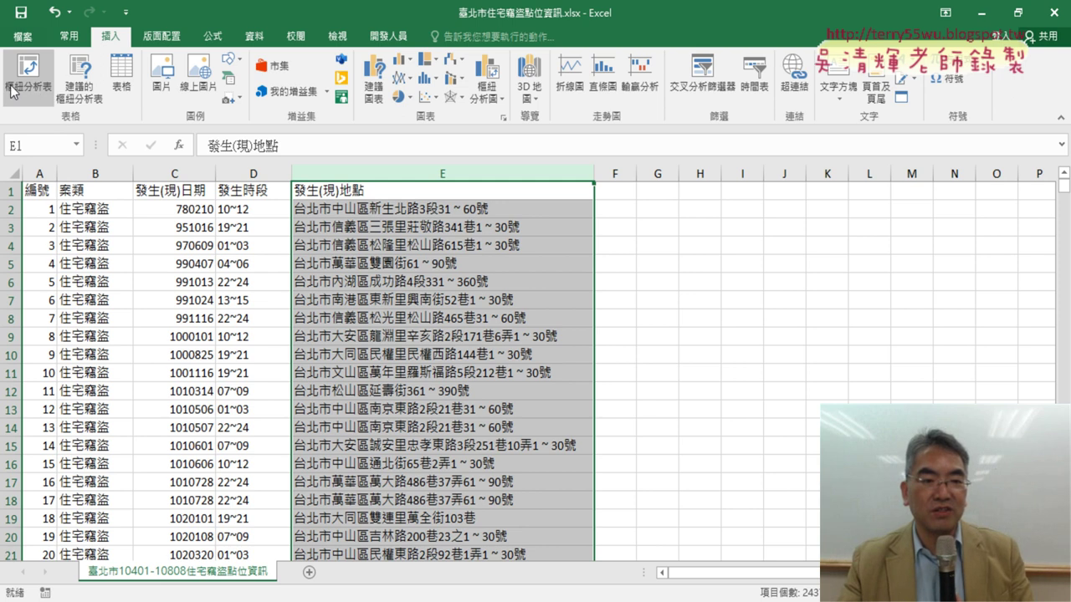
left_click(177, 173)
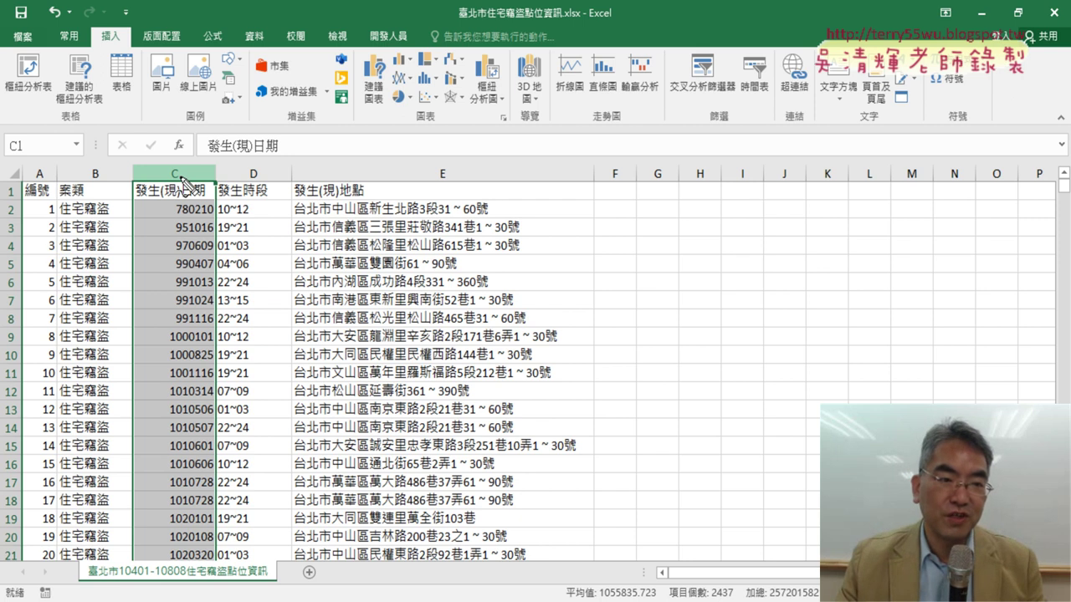
mouse_move(32, 113)
left_mouse_down()
mouse_move(16, 53)
mouse_move(43, 110)
left_mouse_up()
mouse_move(90, 52)
left_mouse_down()
mouse_move(125, 52)
mouse_move(38, 98)
left_mouse_up()
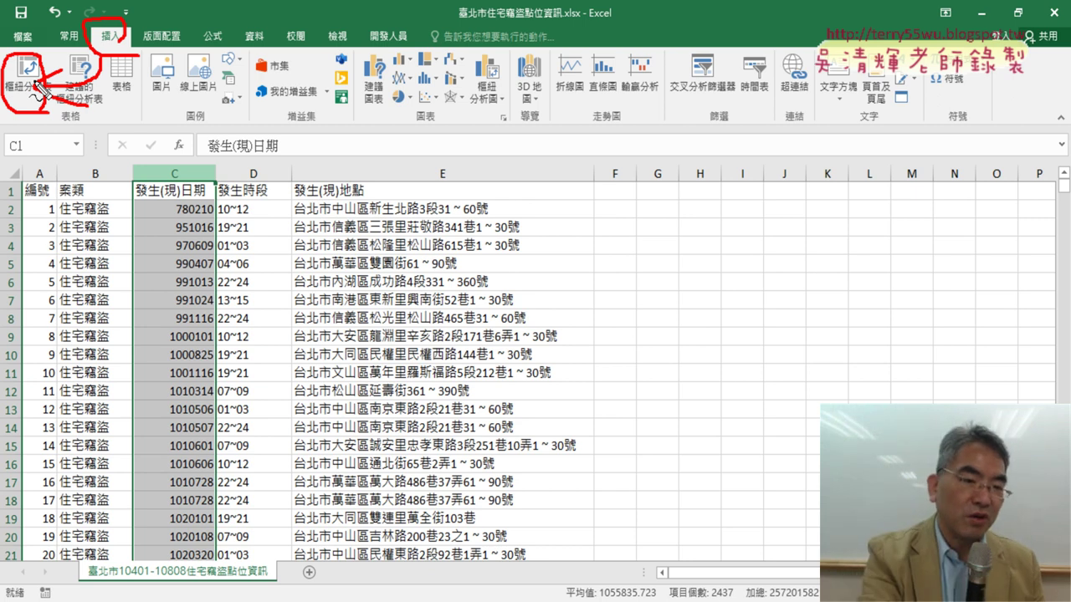
key("Escape")
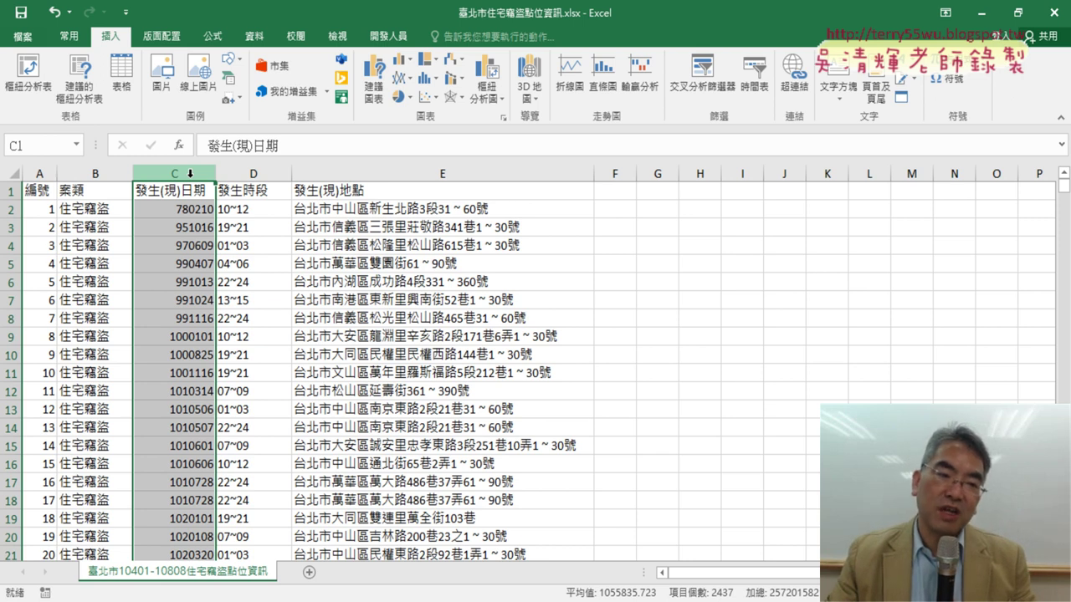
left_click(238, 173)
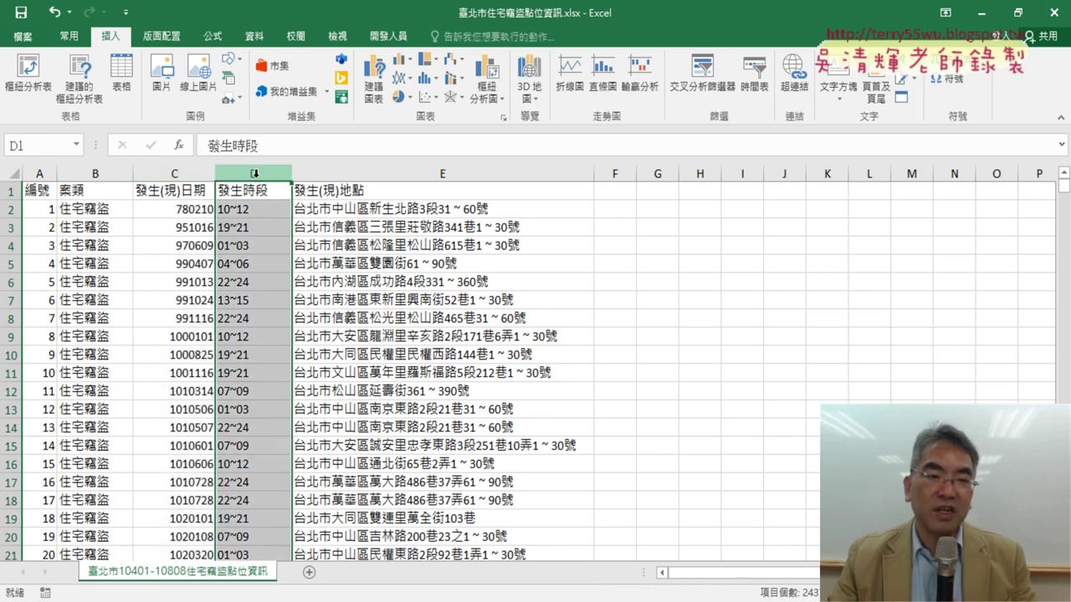
- Insert an empty column D before 發生時段 and enter the header 年 in D1
right_click(255, 173)
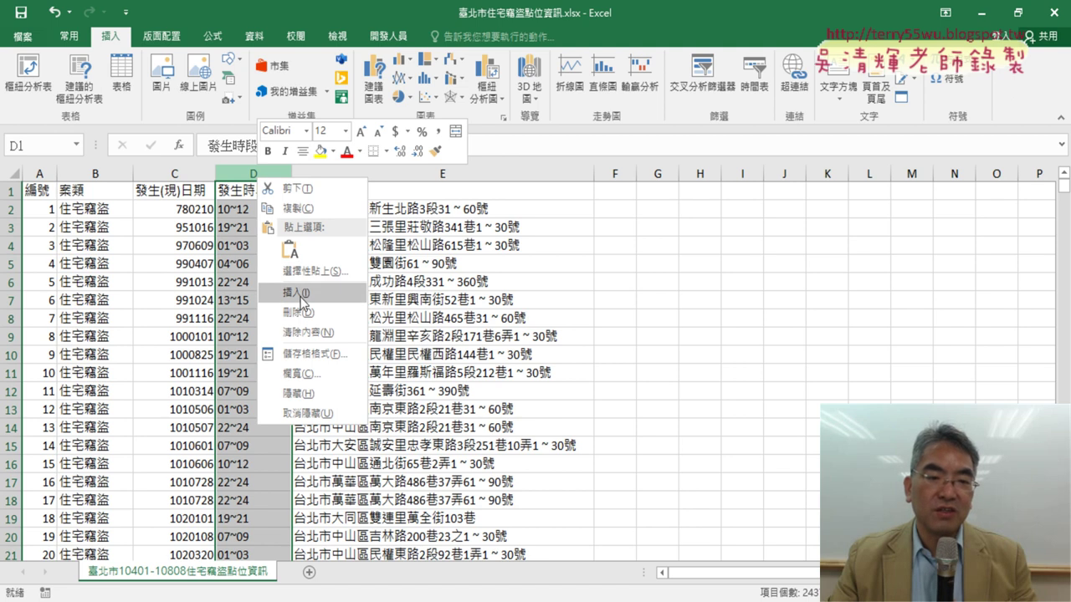
left_click(301, 292)
left_click(256, 198)
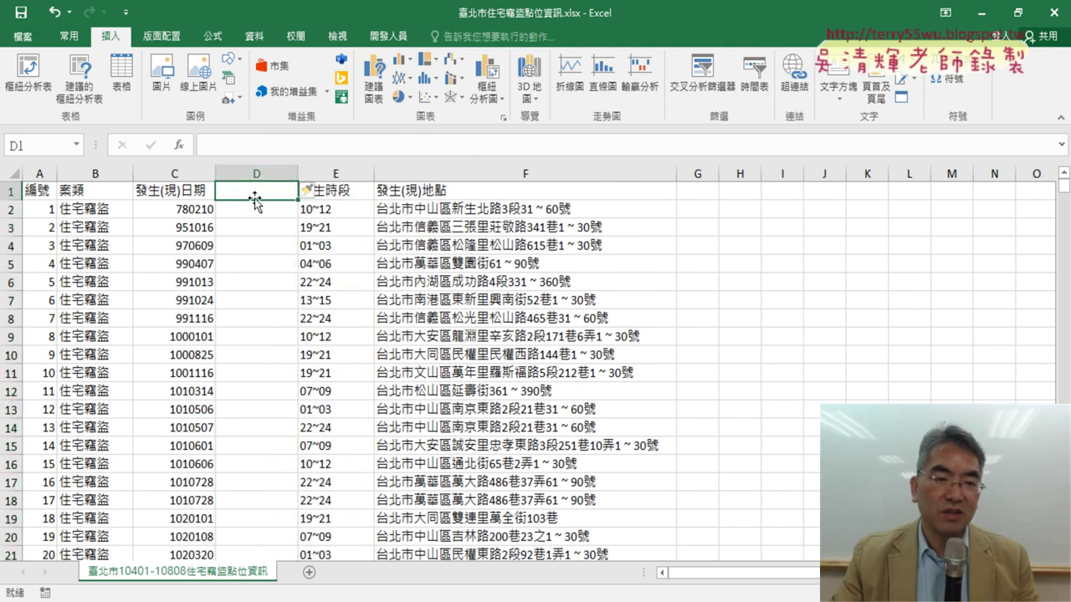
double_click(258, 189)
type("弓水")
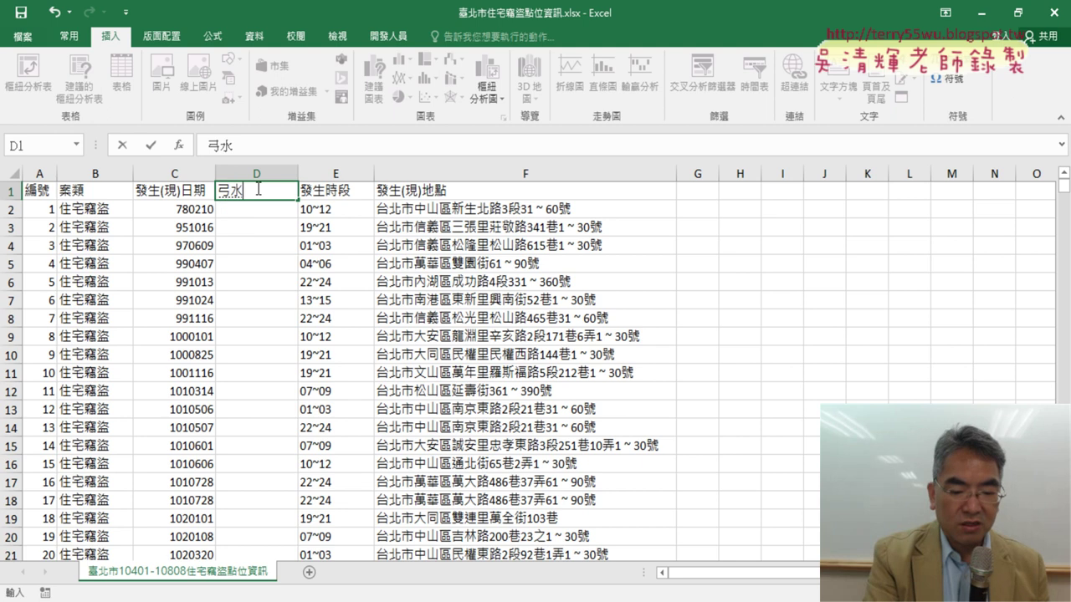
type("8")
key("BackSpace")
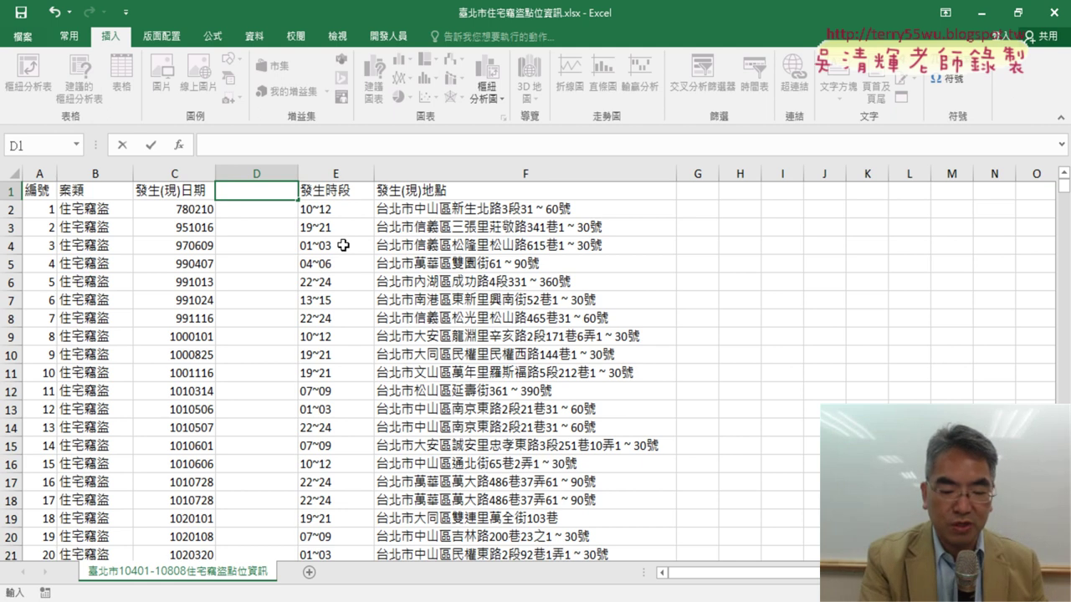
type("ㄋㄧㄢ")
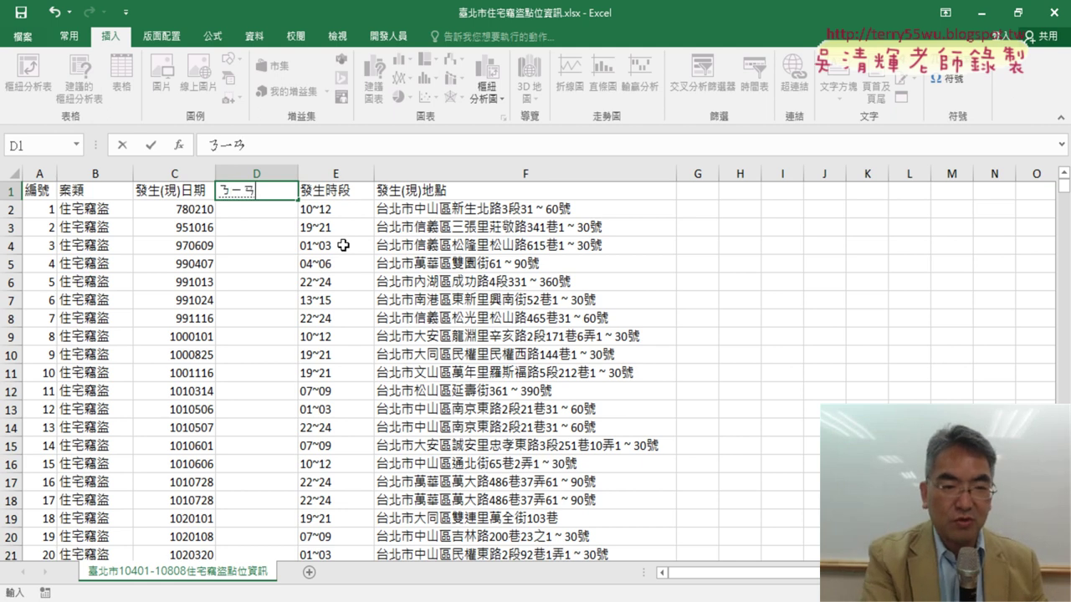
type("ˊ")
key("Return")
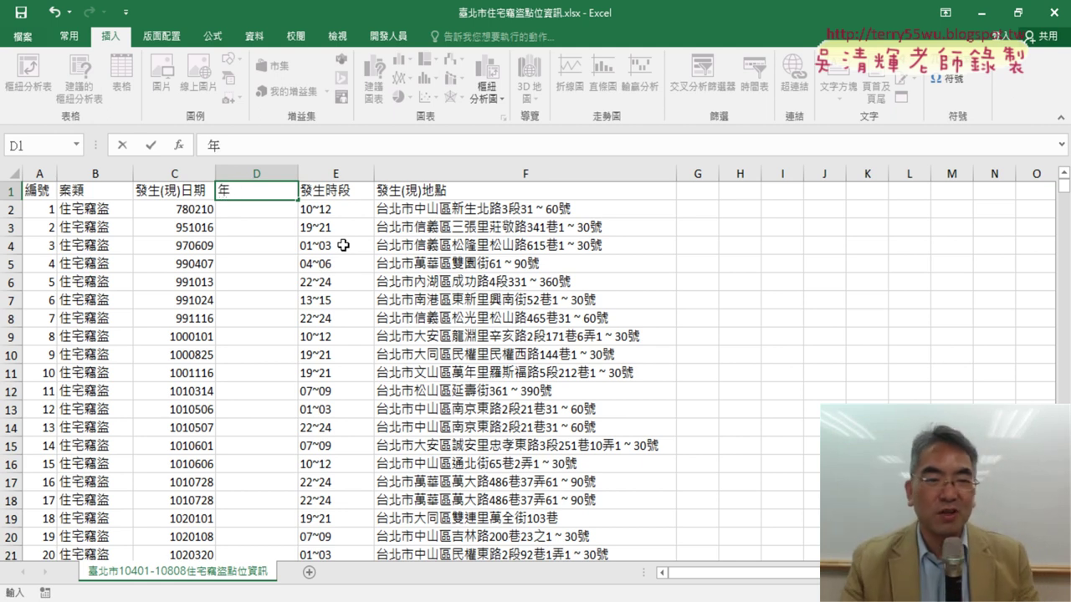
left_click(244, 215)
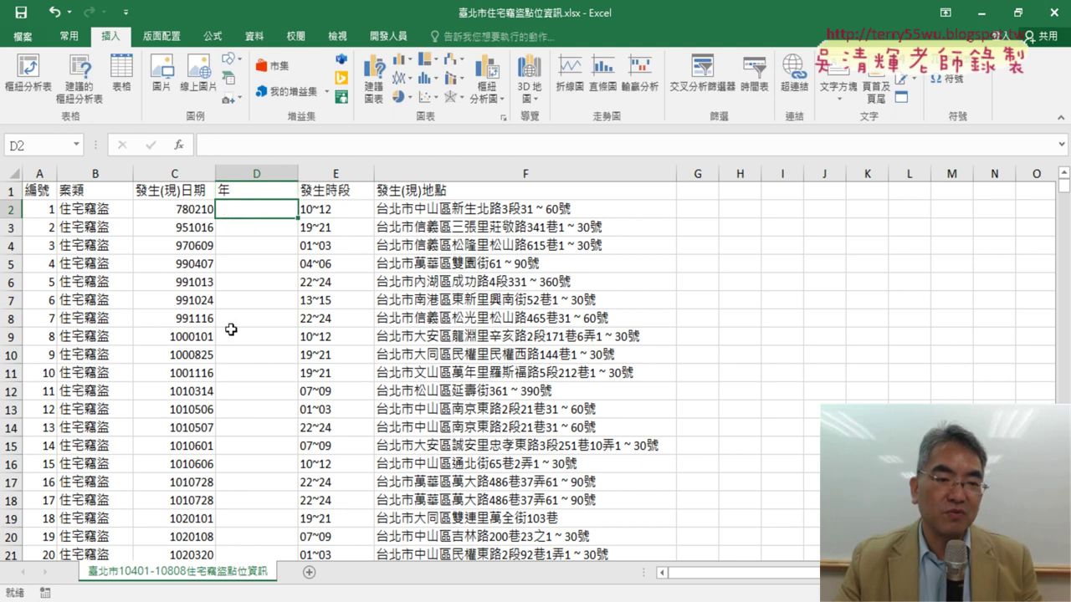
left_click(185, 211)
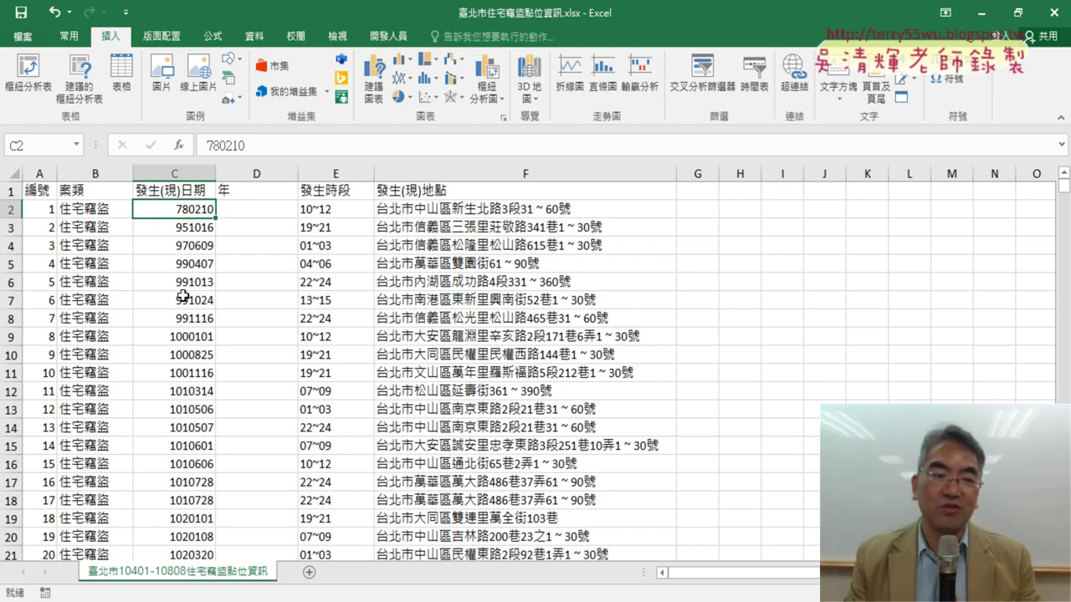
left_click(198, 338)
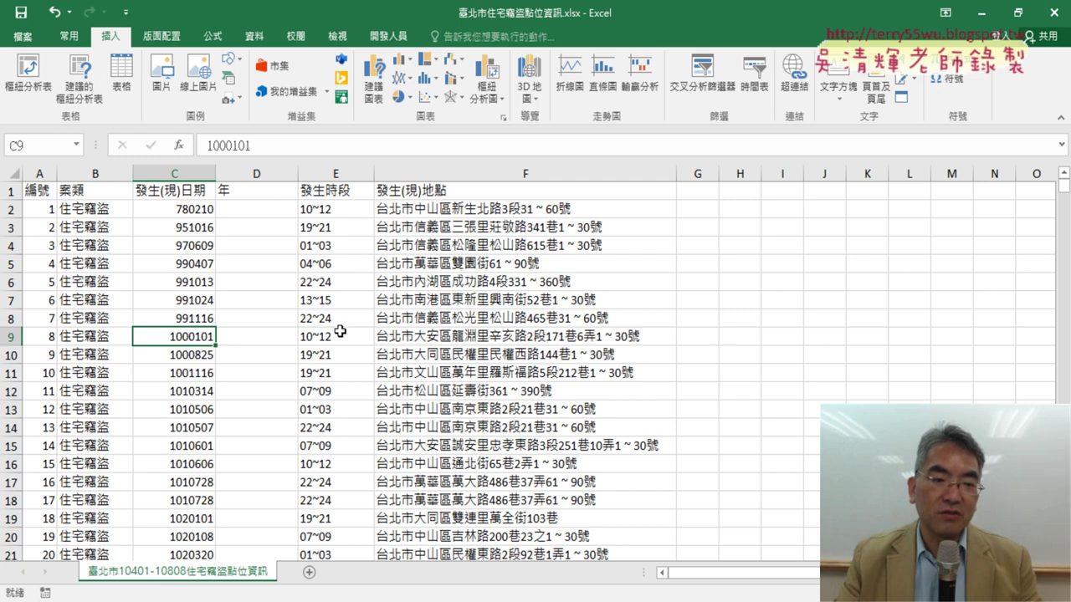
left_click(197, 321)
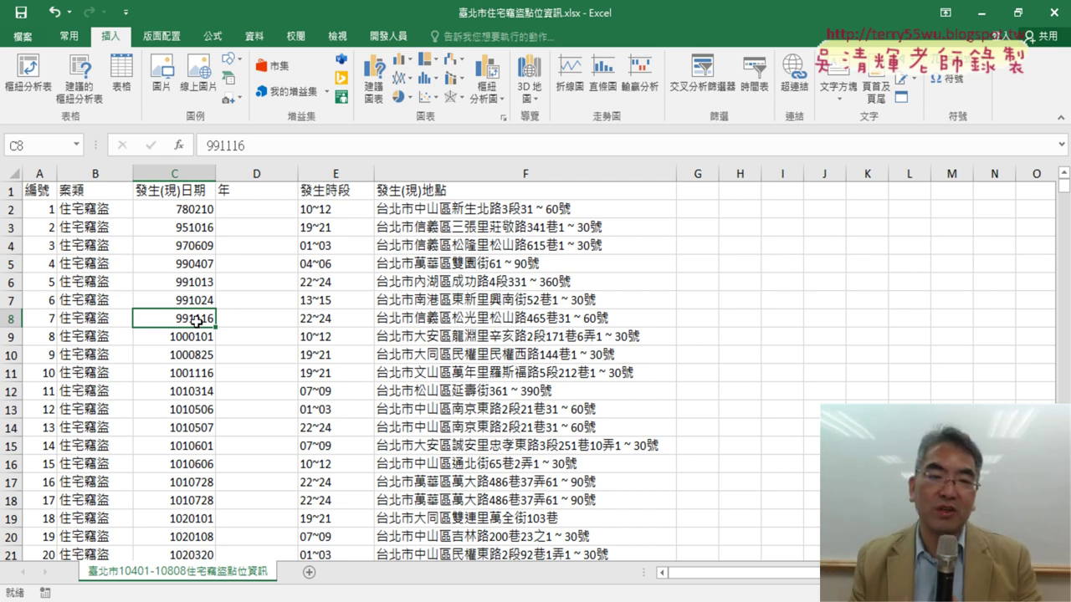
left_click(254, 212)
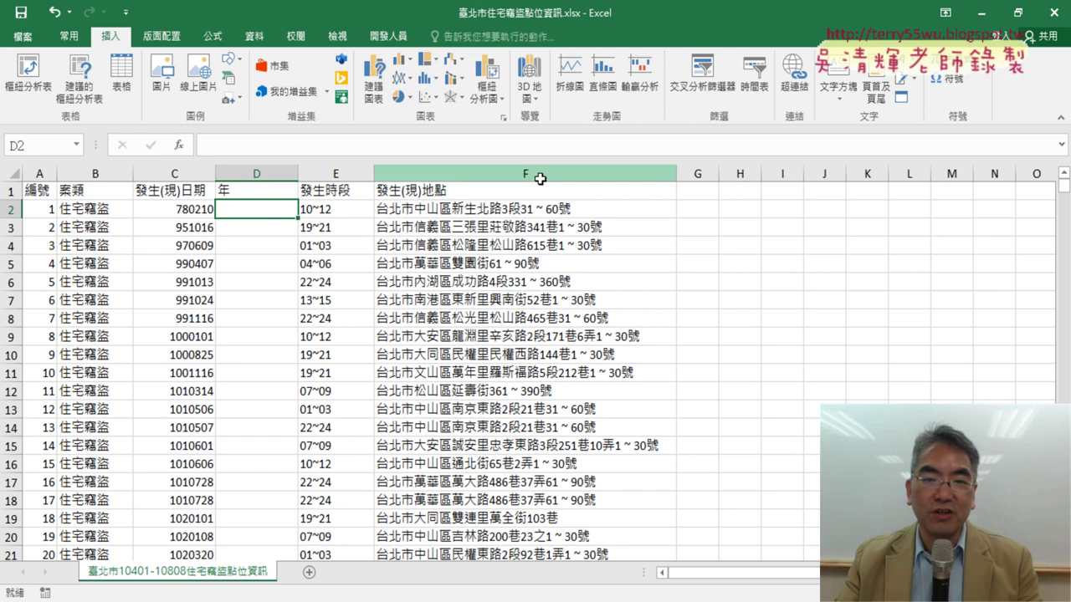
- Widen column G beside the address column and enter the header 區 in G1
left_click(540, 174)
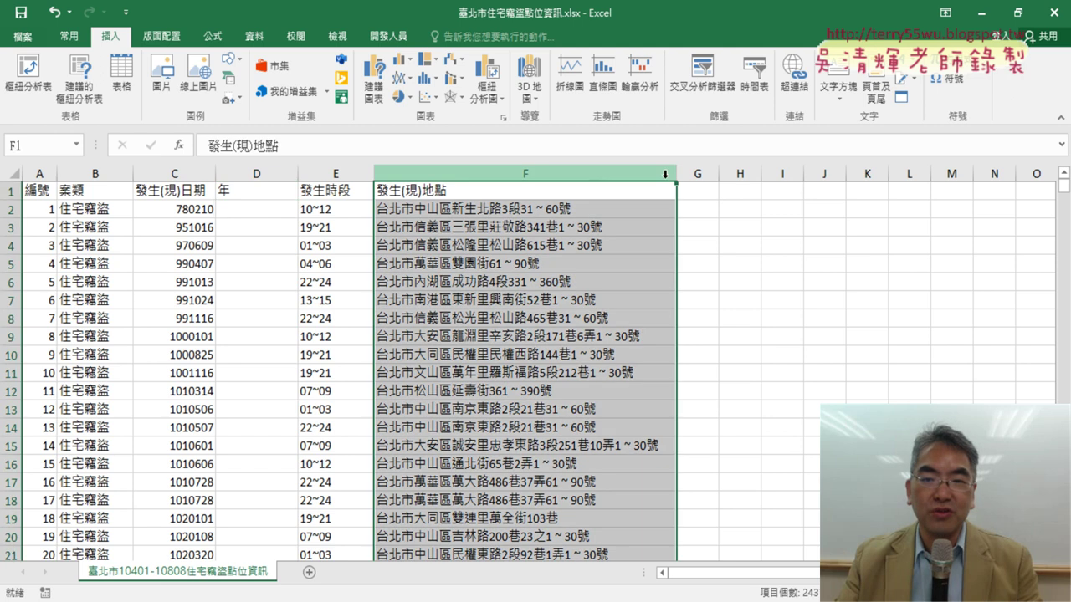
left_click_drag(716, 173, 751, 172)
left_click(711, 190)
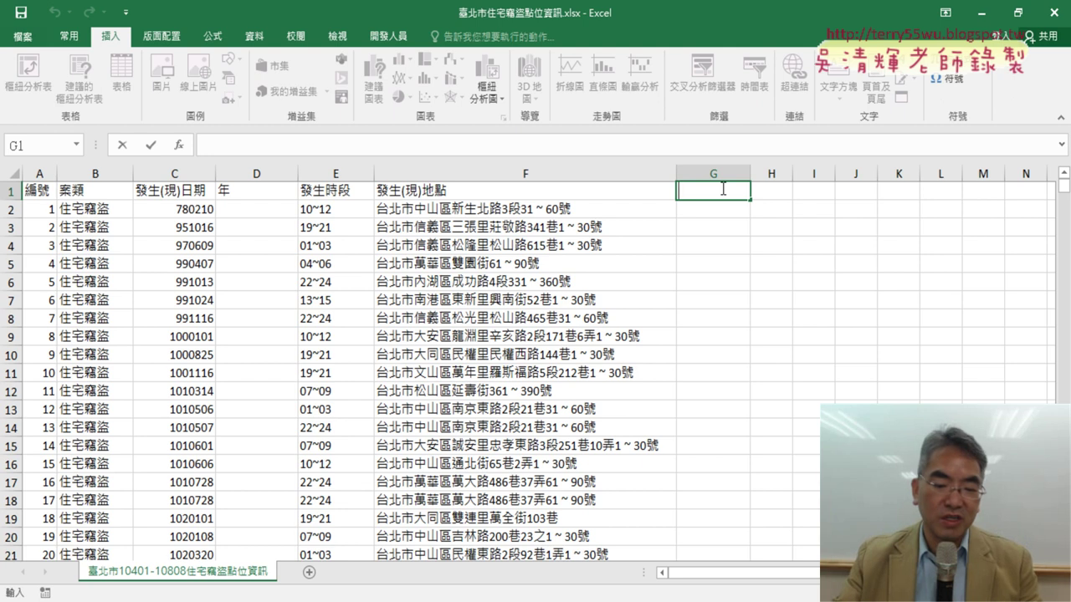
type("ㄑㄩ")
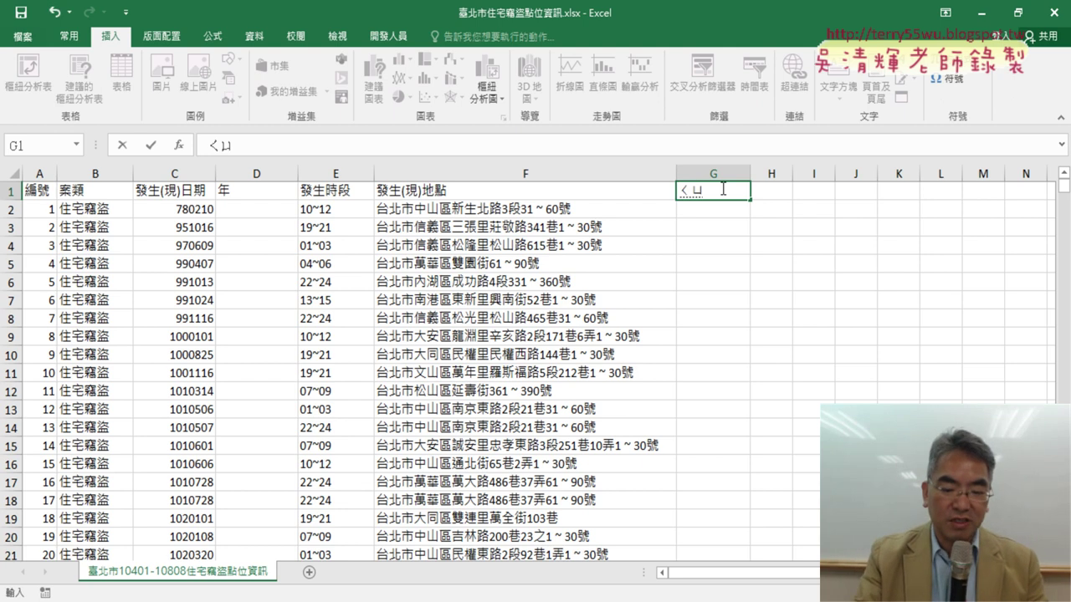
key("space")
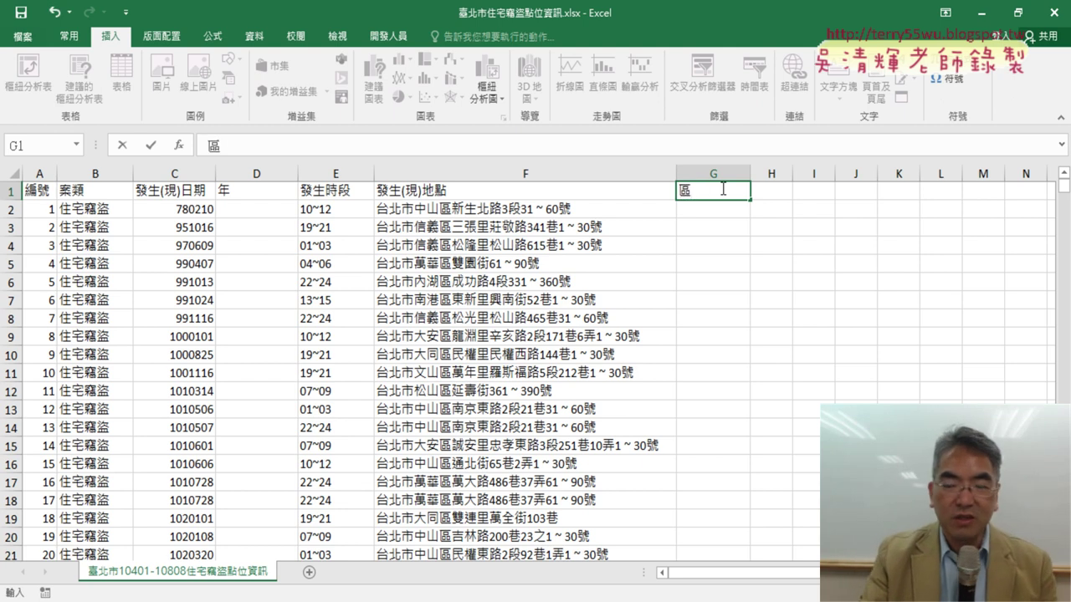
key("Return")
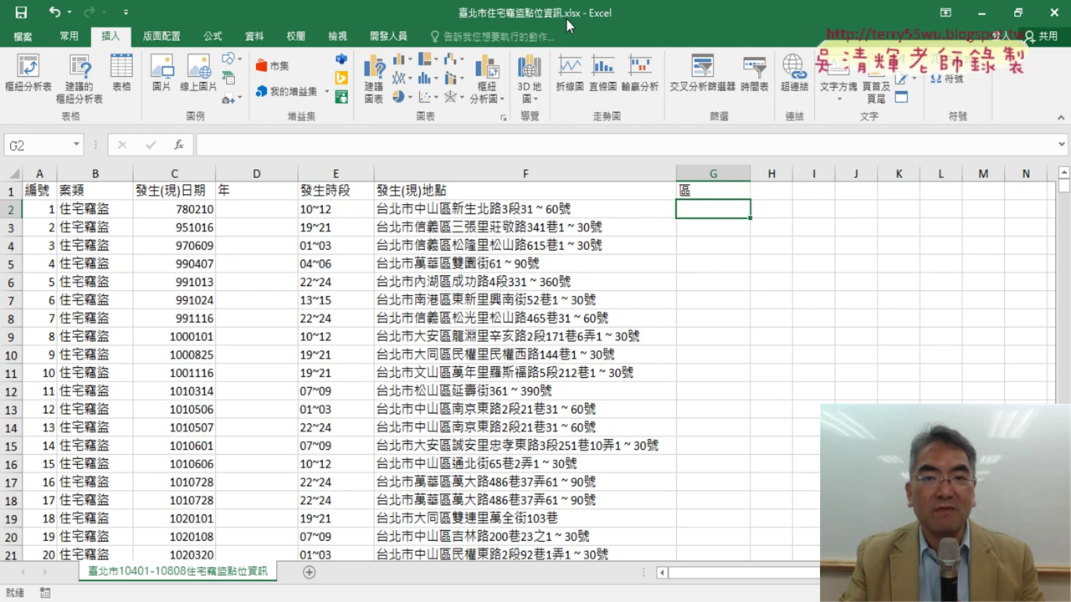
- Select the new 區 column and move to cell G2 below its header
left_click(262, 173)
left_click(719, 173)
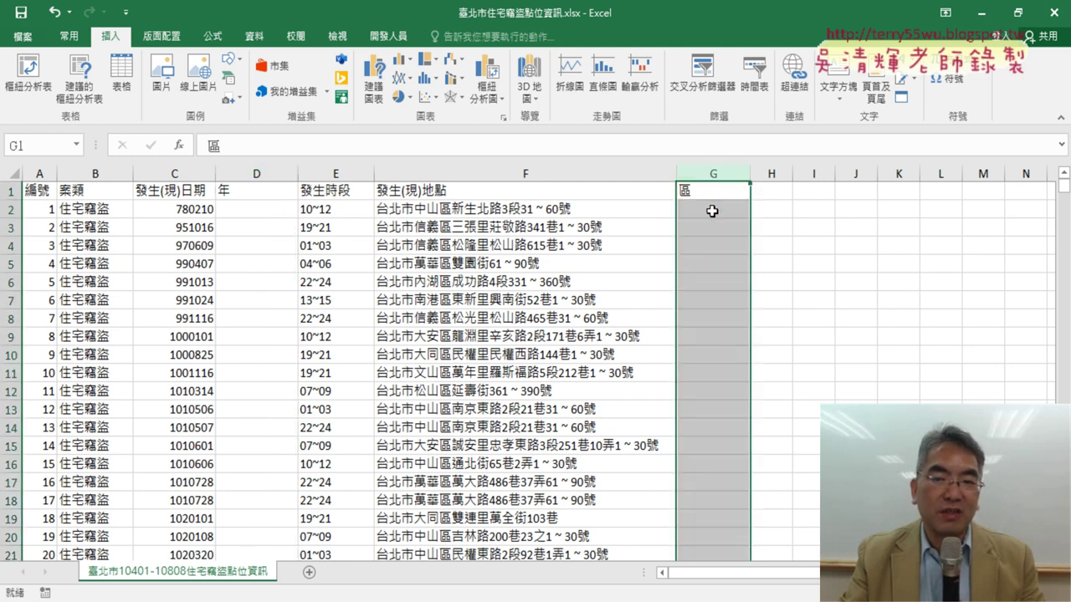
left_click(712, 211)
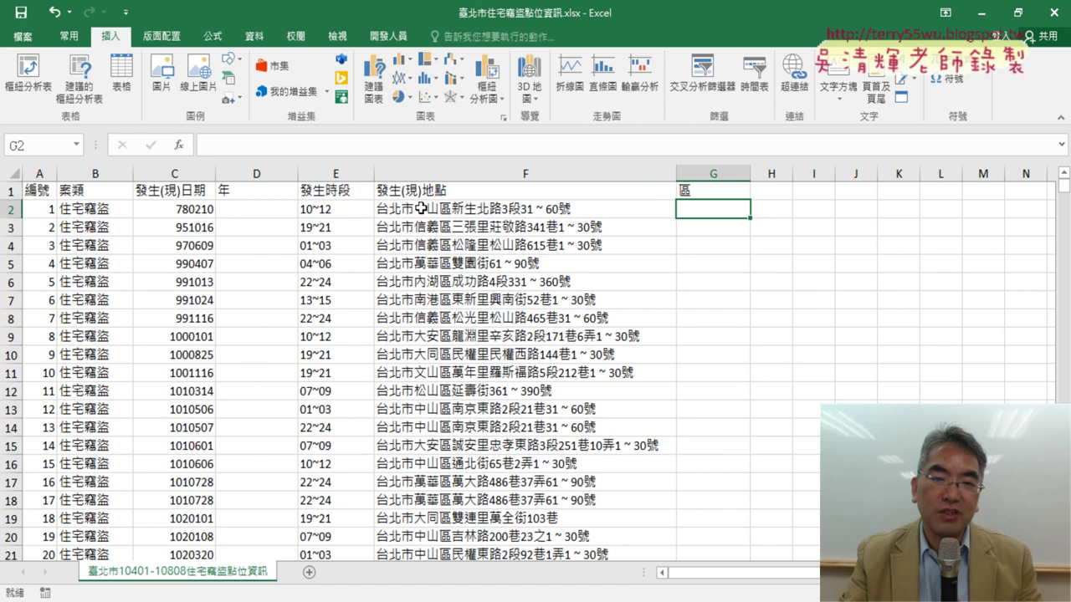